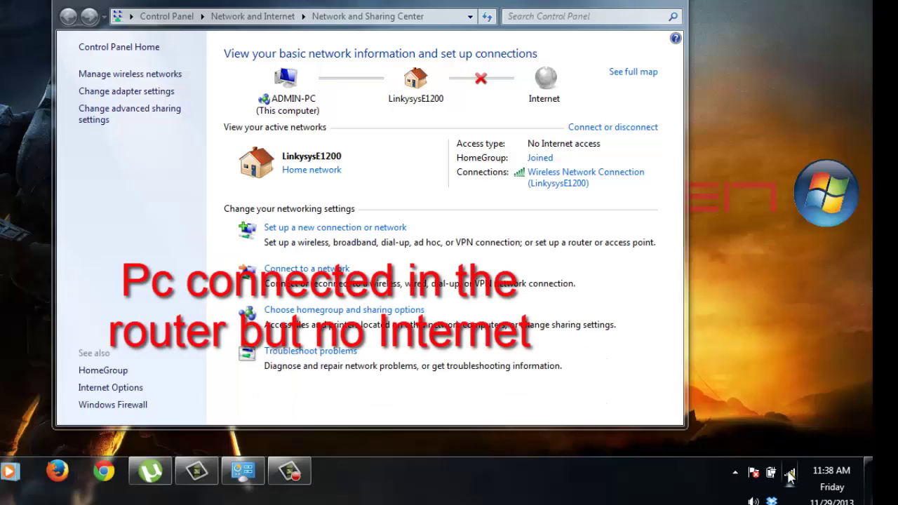
Step: Check the wireless flyout for the LinkysysE1200 connection with no Internet access, then return to Firefox
{"action": "left_click", "coordinate": [789, 474]}
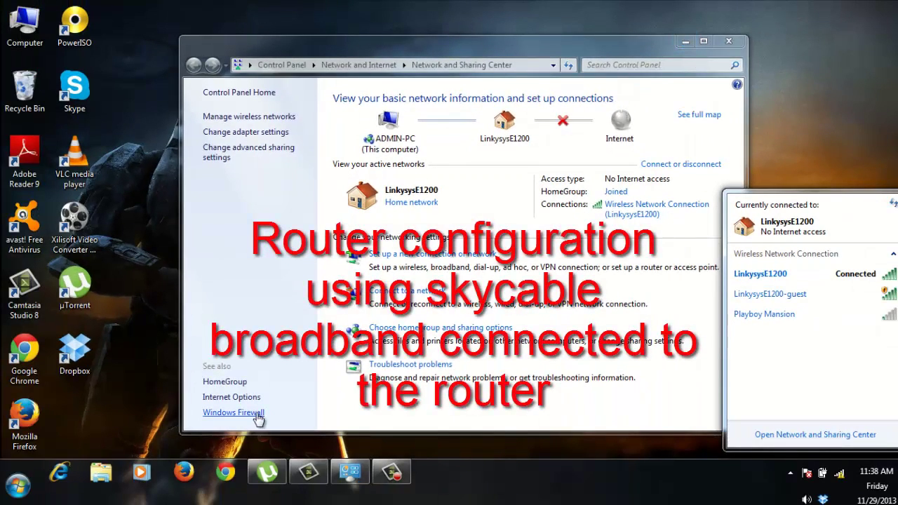
{"action": "left_click", "coordinate": [185, 477]}
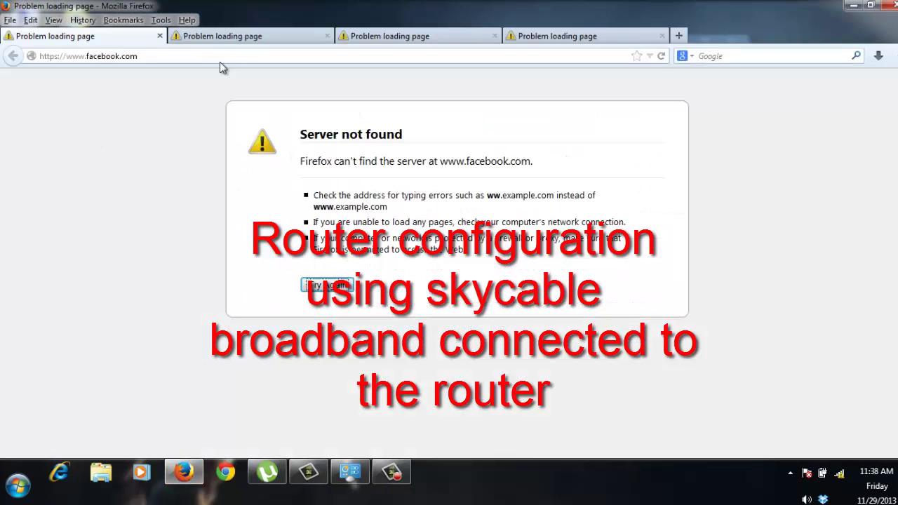
Step: Load the router address 192.168.1.1 in Firefox to reach its login prompt
{"action": "left_click", "coordinate": [215, 62]}
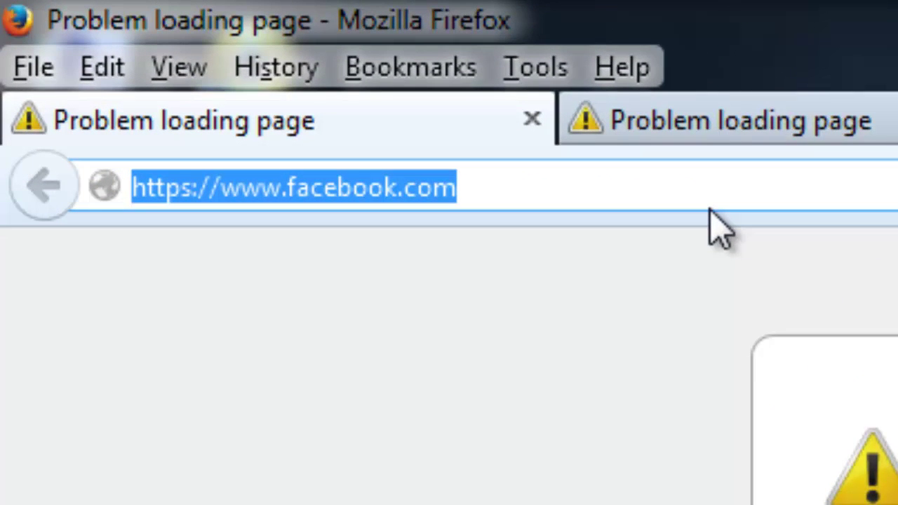
{"action": "type", "text": "1"}
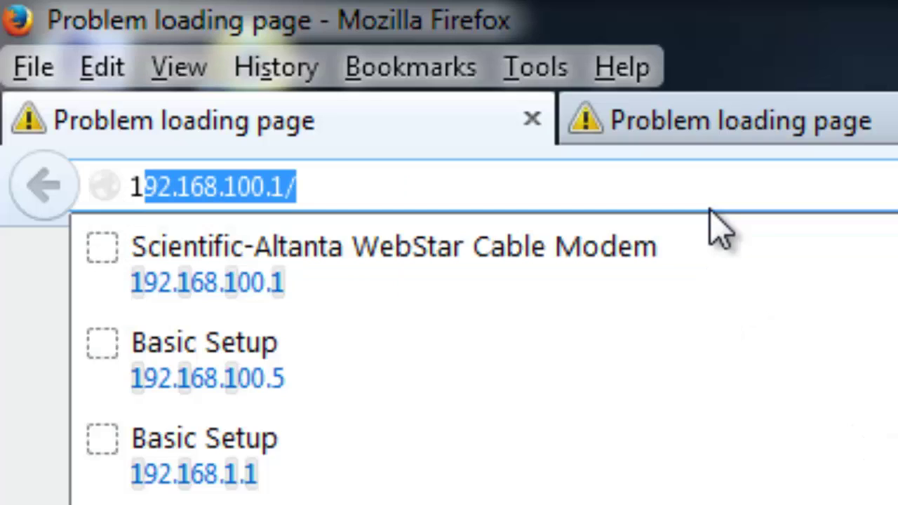
{"action": "type", "text": "92"}
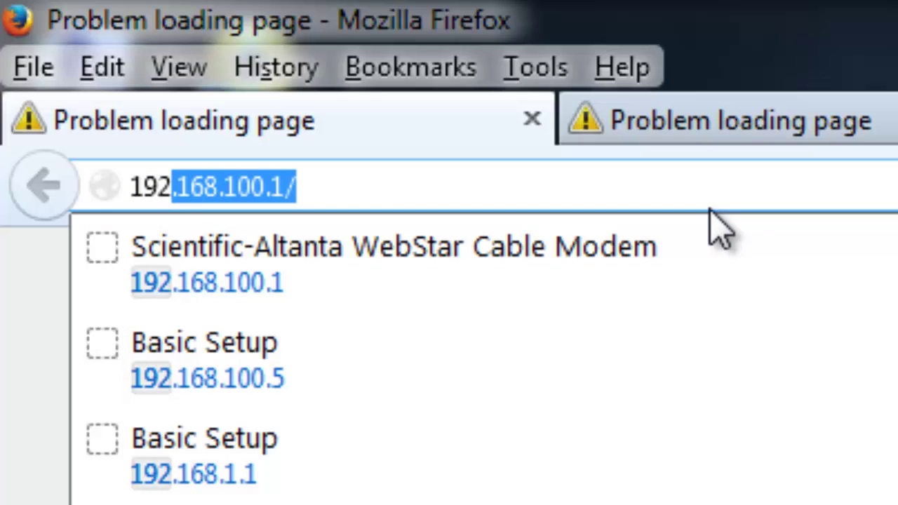
{"action": "type", "text": ".1"}
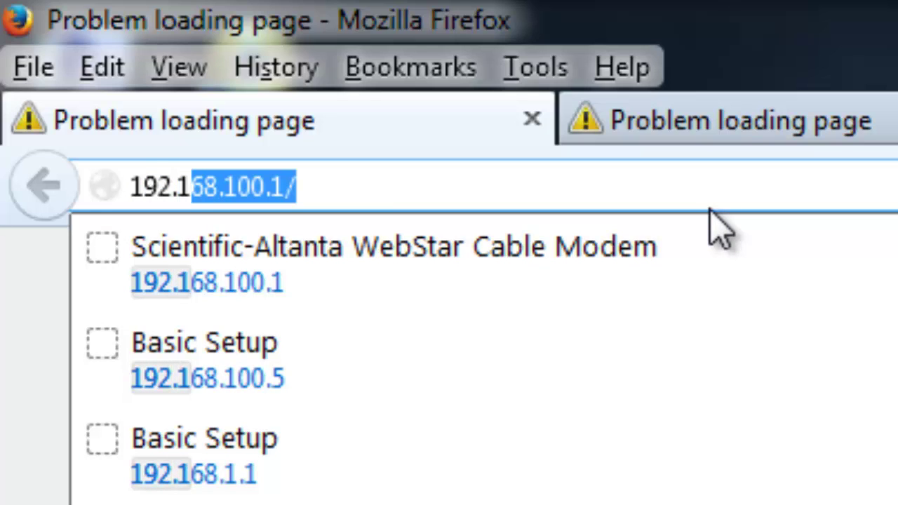
{"action": "type", "text": "68.1"}
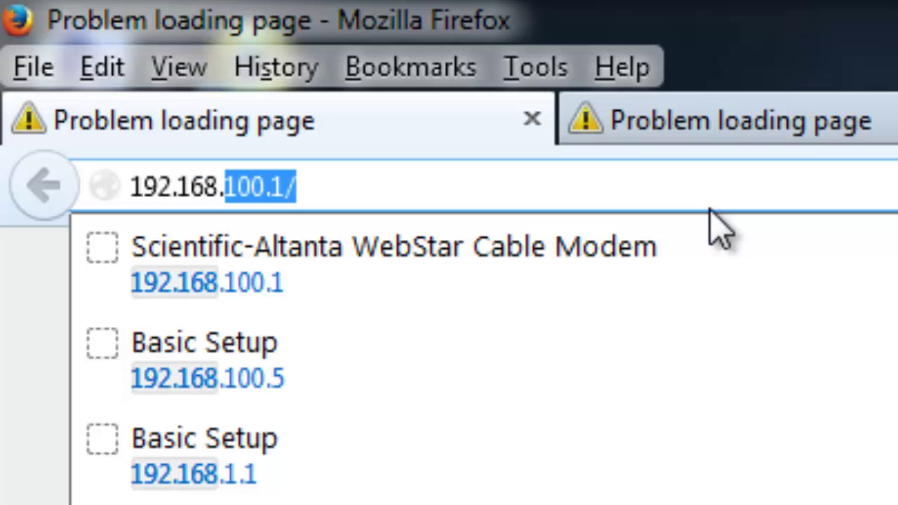
{"action": "type", "text": ".1"}
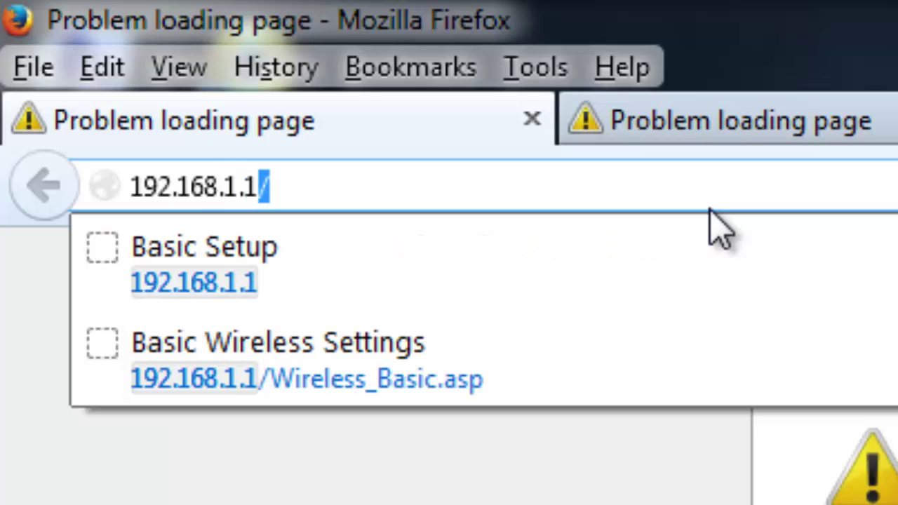
{"action": "key", "text": "Return"}
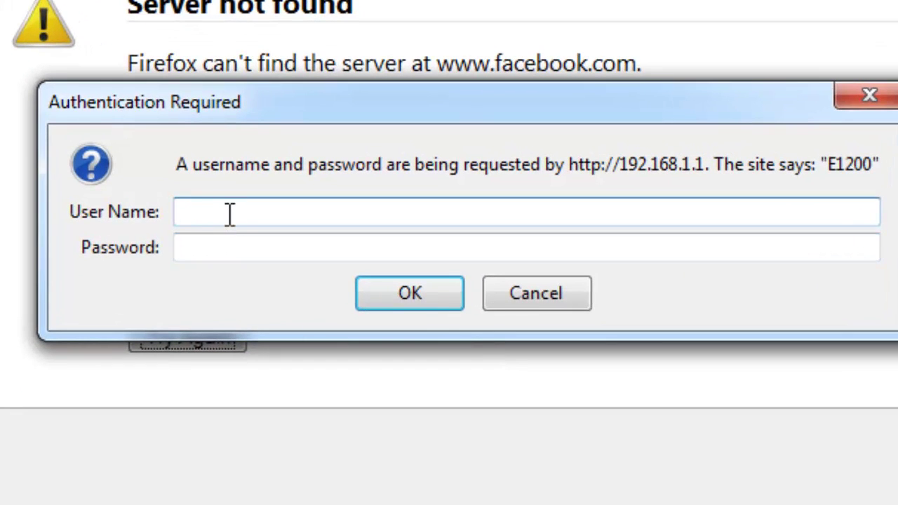
Step: Sign in with the router's username and password, decline saving the password, and open the Start menu
{"action": "type", "text": "admin"}
{"action": "key", "text": "Tab"}
{"action": "type", "text": "admin"}
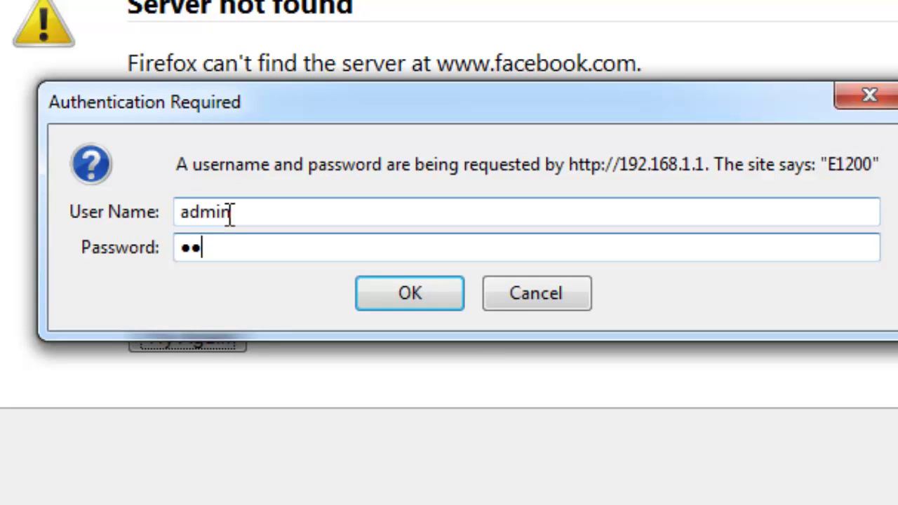
{"action": "key", "text": "Return"}
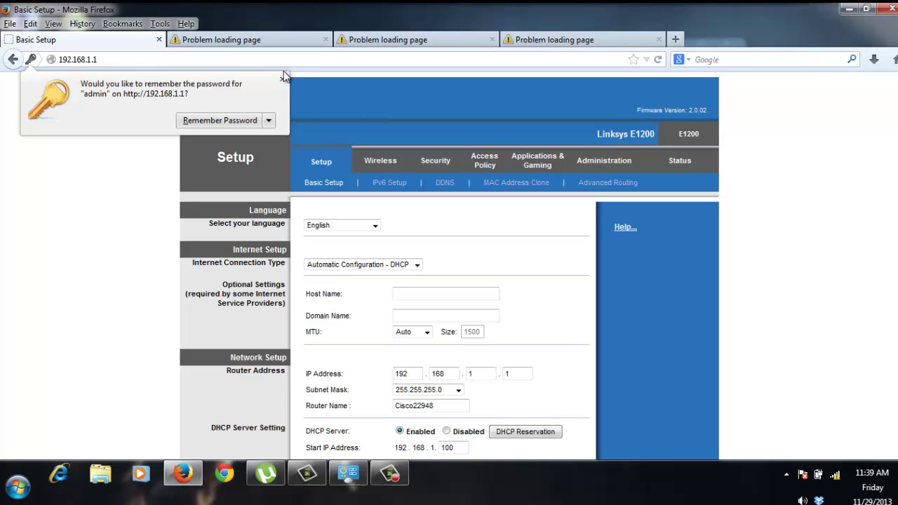
{"action": "left_click", "coordinate": [282, 80]}
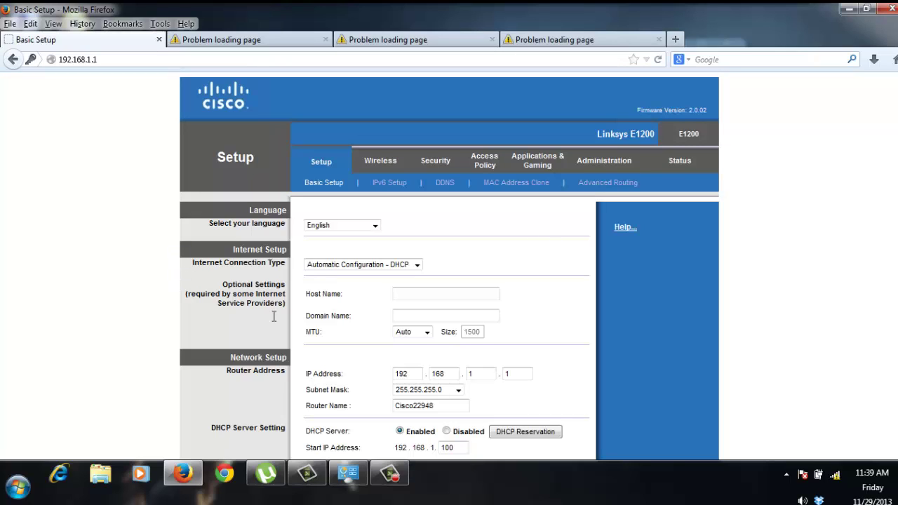
{"action": "left_click", "coordinate": [484, 373]}
{"action": "left_click", "coordinate": [22, 495]}
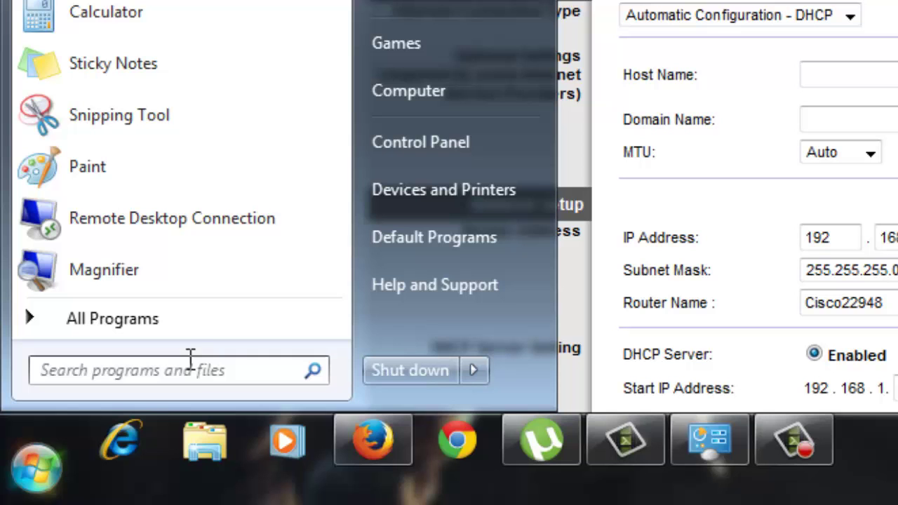
Step: Launch Command Prompt and run ipconfig, showing IPv4 192.168.1.129 and gateway 192.168.1.1
{"action": "left_click", "coordinate": [189, 362]}
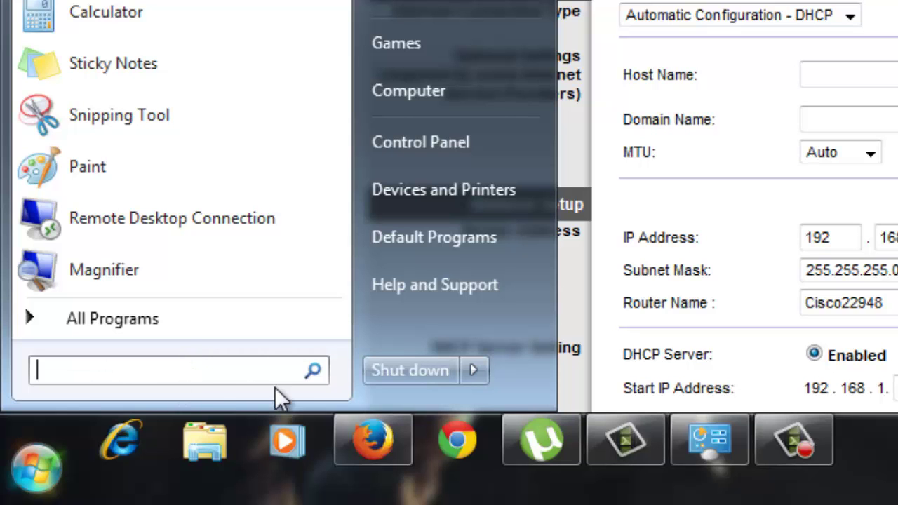
{"action": "type", "text": "comman"}
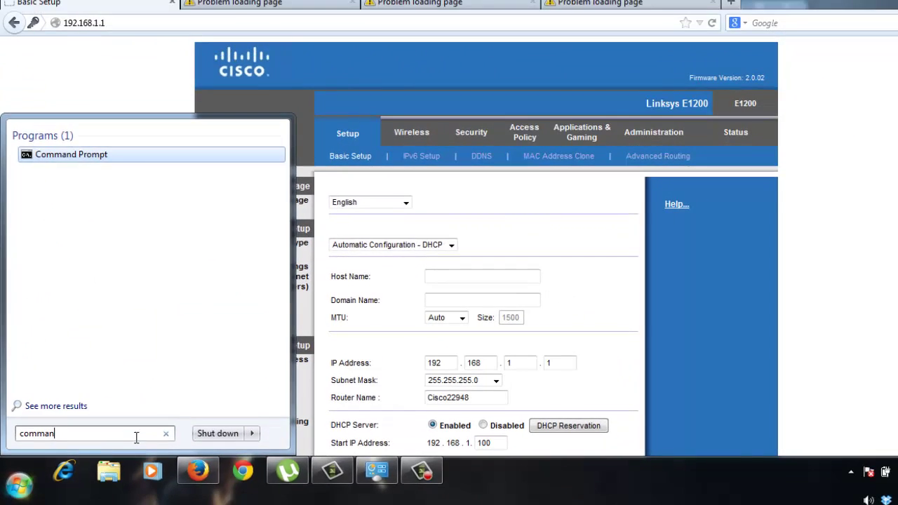
{"action": "key", "text": "Return"}
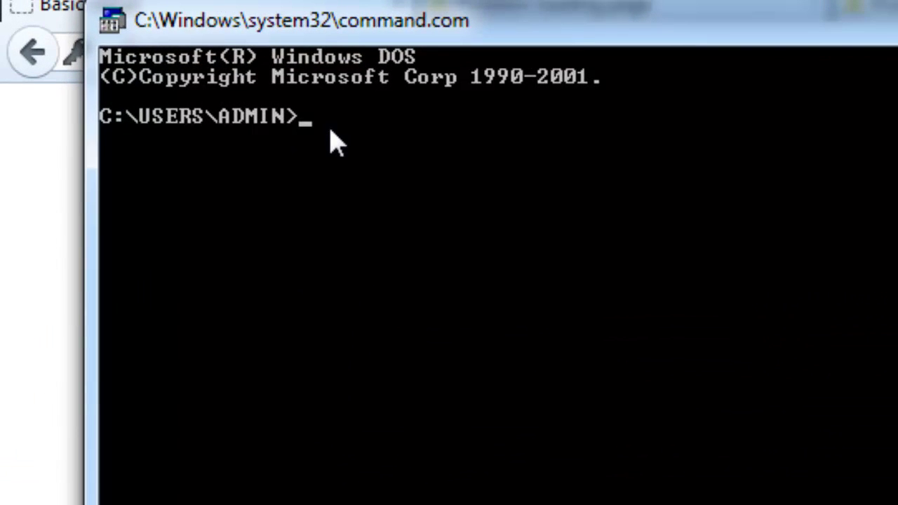
{"action": "type", "text": "ipconfig"}
{"action": "key", "text": "Return"}
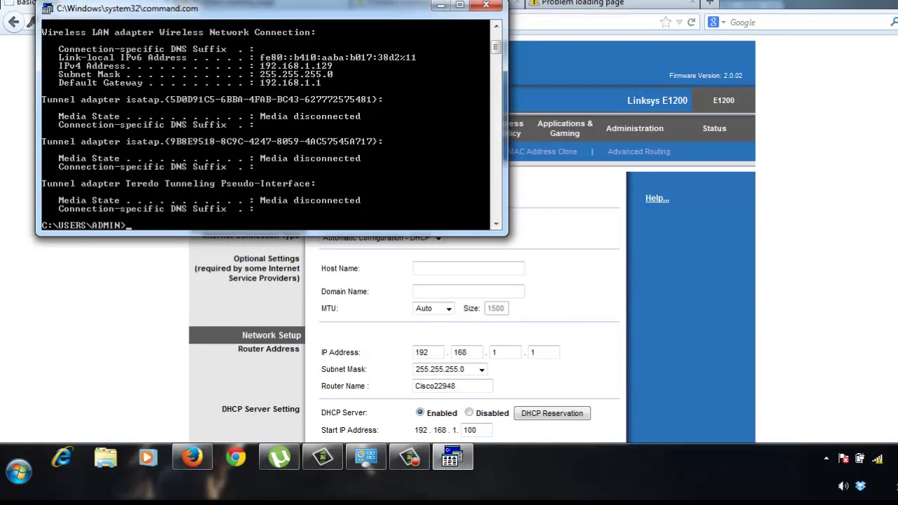
Step: Check the Status page's Internet IP of 0.0.0.0, then go back to Basic Setup
{"action": "left_click", "coordinate": [441, 6]}
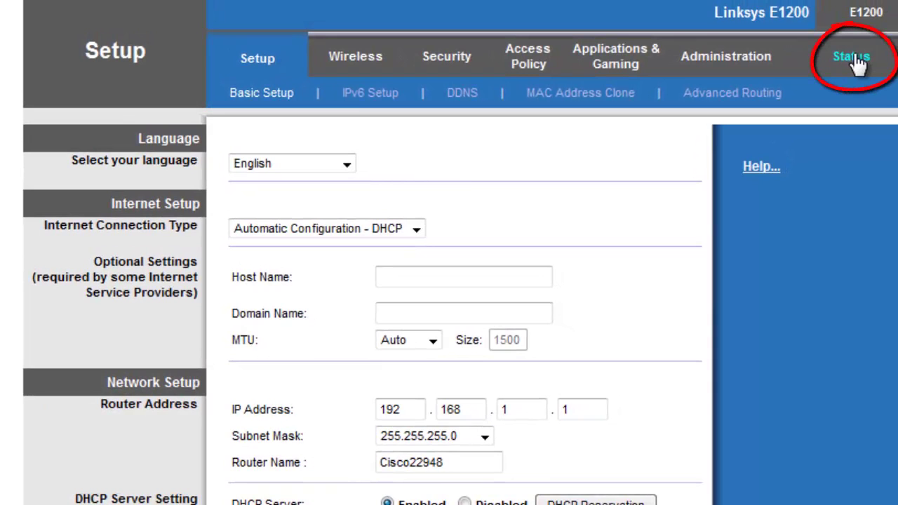
{"action": "left_click", "coordinate": [857, 65]}
{"action": "scroll", "coordinate": [446, 289], "scroll_direction": "down", "scroll_amount": 4}
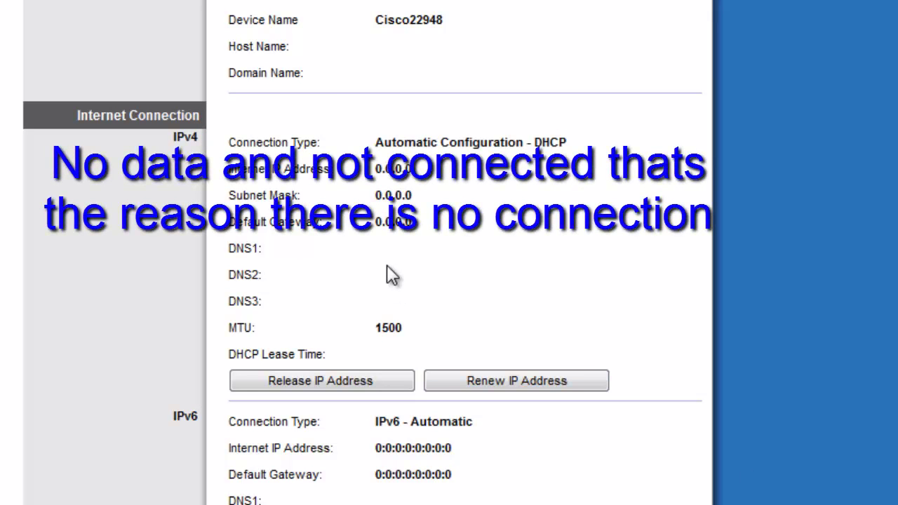
{"action": "scroll", "coordinate": [396, 265], "scroll_direction": "up", "scroll_amount": 3}
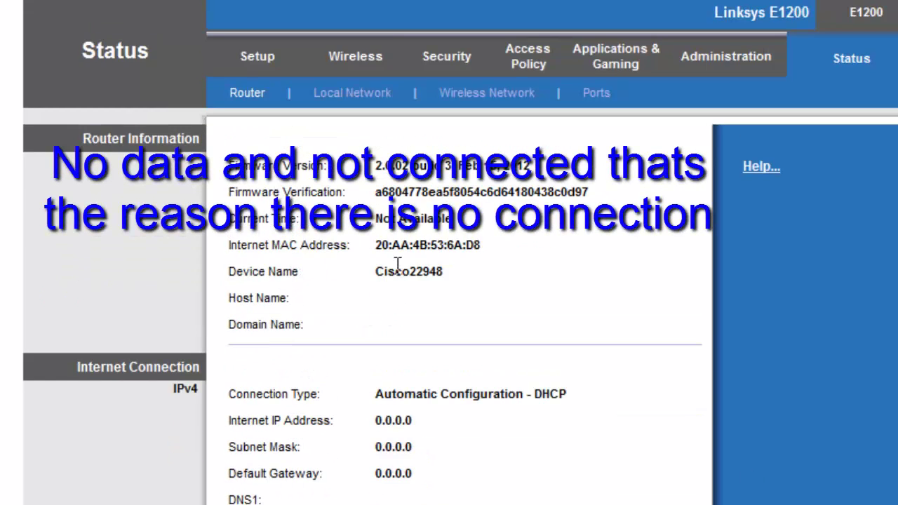
{"action": "left_click", "coordinate": [257, 62]}
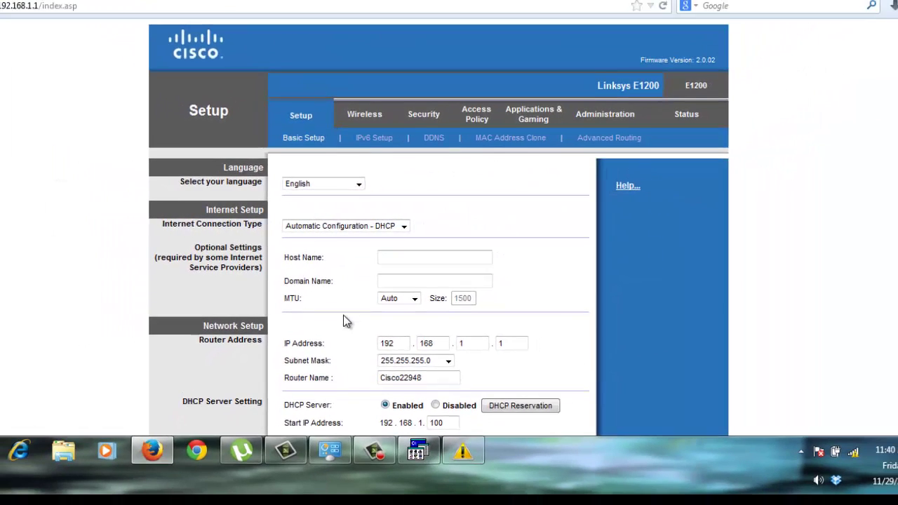
{"action": "scroll", "coordinate": [345, 322], "scroll_direction": "down", "scroll_amount": 2}
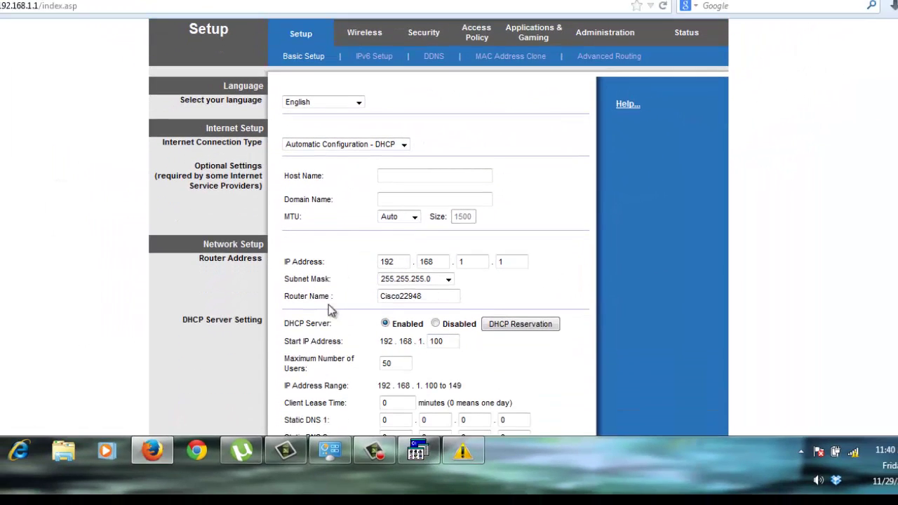
Step: Change the Router Address IP fields to 192.168.100.5 and save the settings
{"action": "left_click", "coordinate": [467, 261]}
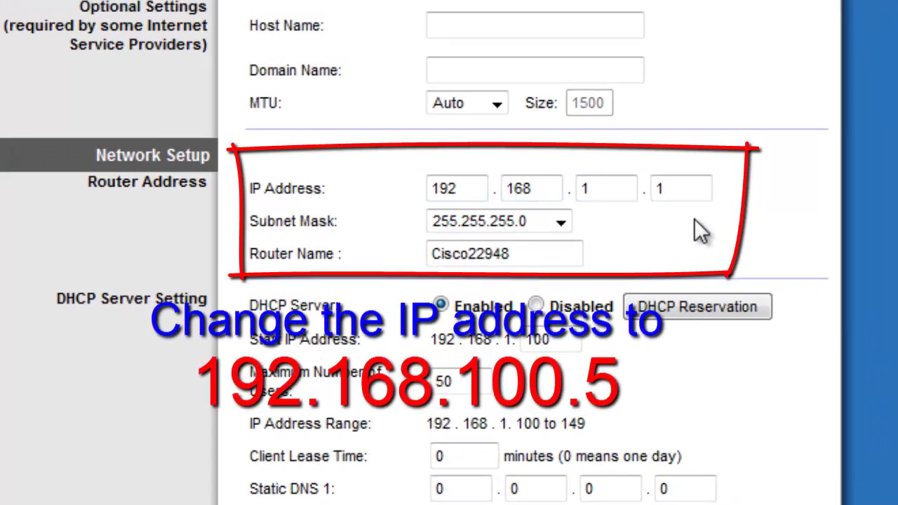
{"action": "type", "text": "00"}
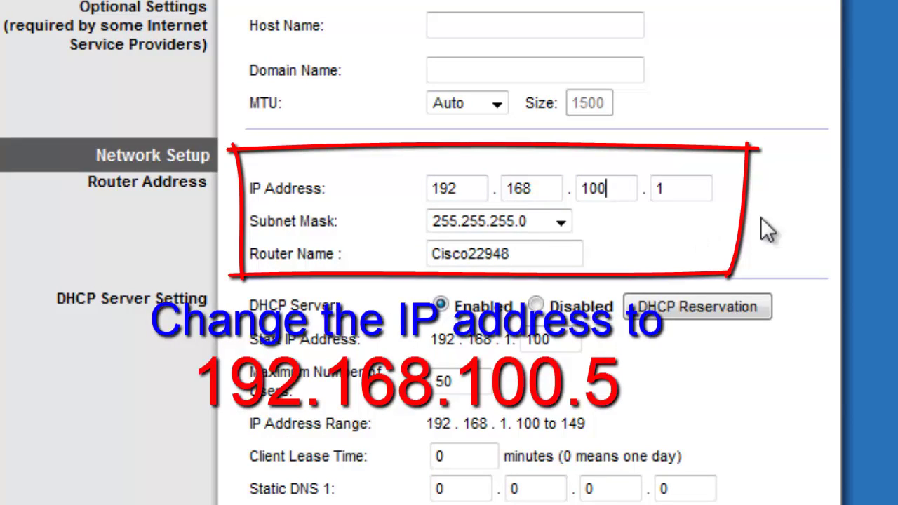
{"action": "left_click_drag", "start_coordinate": [700, 188], "coordinate": [607, 188]}
{"action": "type", "text": "5"}
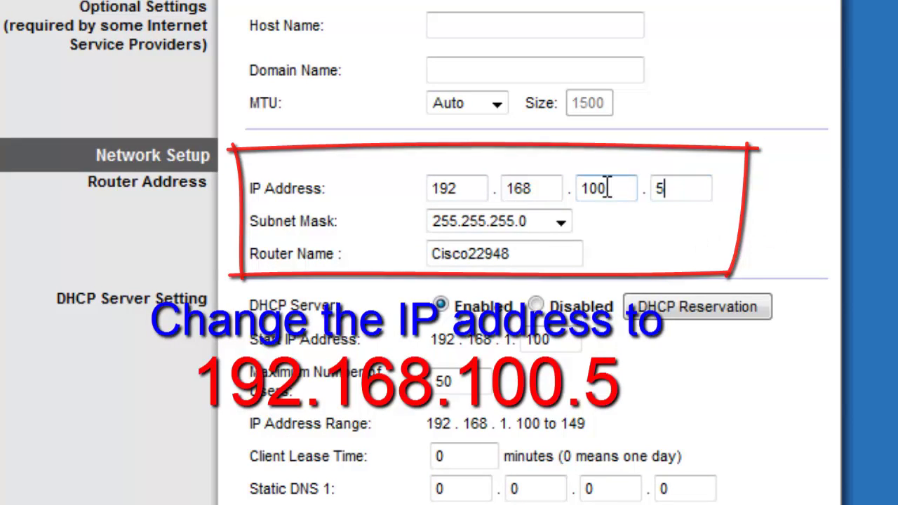
{"action": "scroll", "coordinate": [808, 293], "scroll_direction": "down", "scroll_amount": 6}
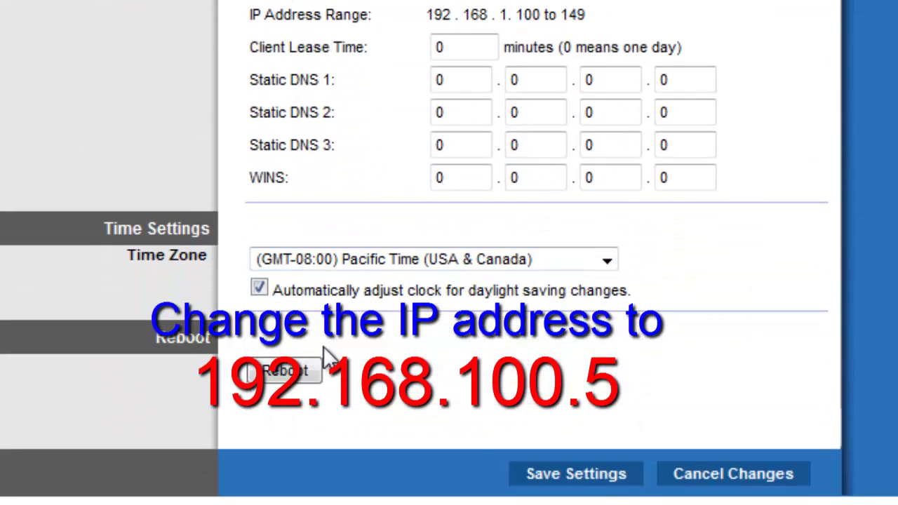
{"action": "left_click", "coordinate": [574, 481]}
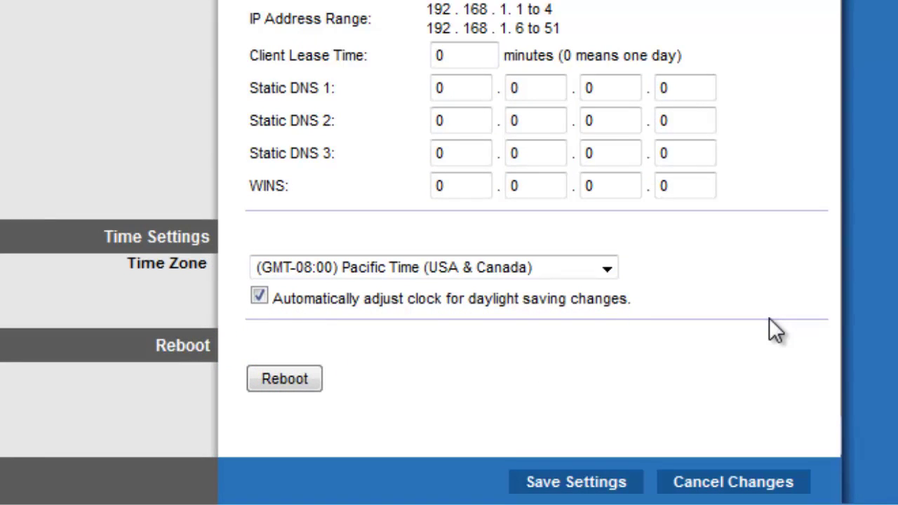
{"action": "left_click", "coordinate": [556, 483]}
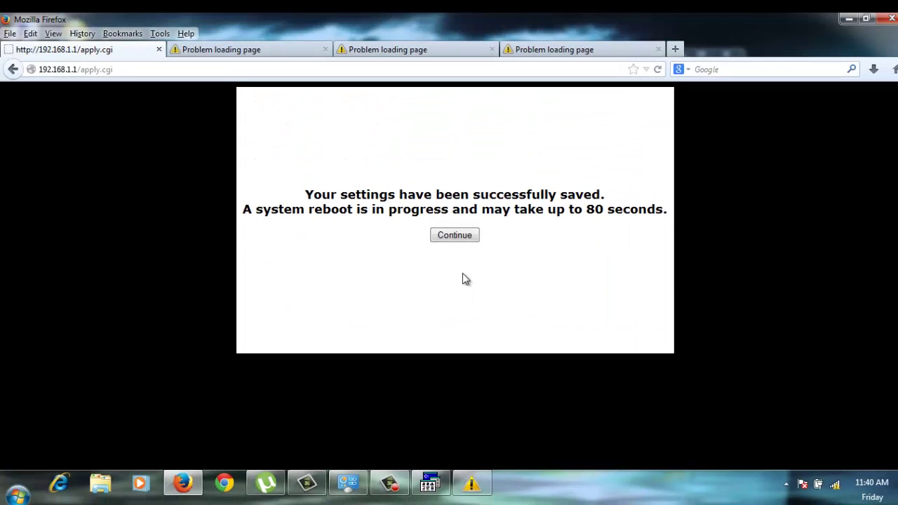
Step: Acknowledge the settings-saved confirmation with Continue so the router restarts
{"action": "left_click", "coordinate": [459, 238]}
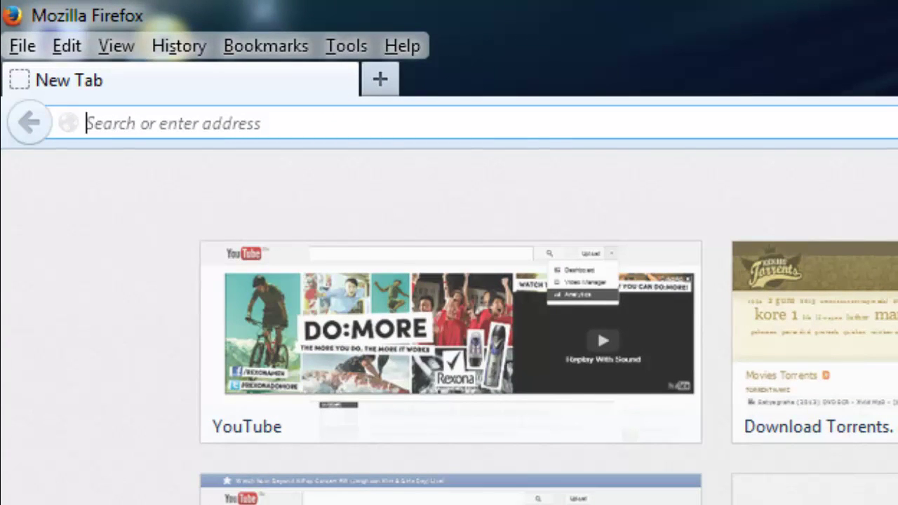
Step: Enter 192.168.100.5 in the address bar, correcting the mistyped last digit
{"action": "type", "text": "19"}
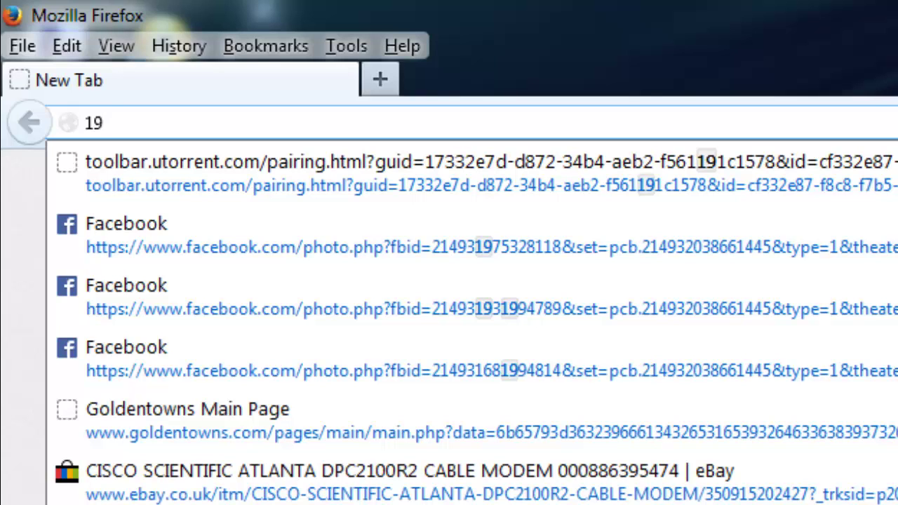
{"action": "type", "text": "2.1"}
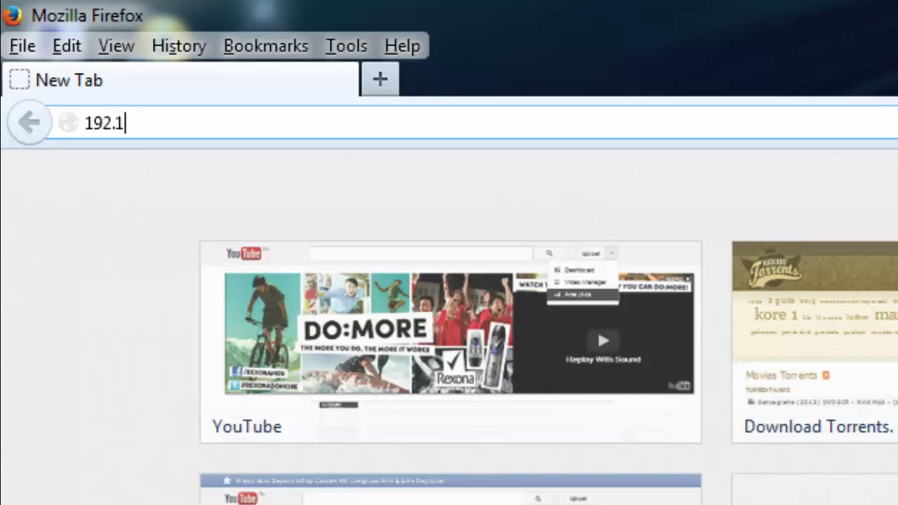
{"action": "type", "text": "68.100."}
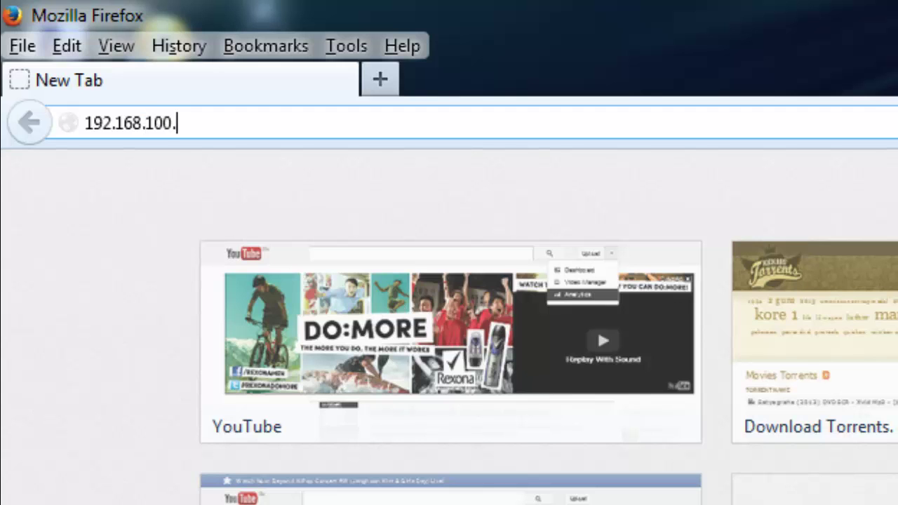
{"action": "type", "text": "1"}
{"action": "key", "text": "BackSpace"}
{"action": "type", "text": "5"}
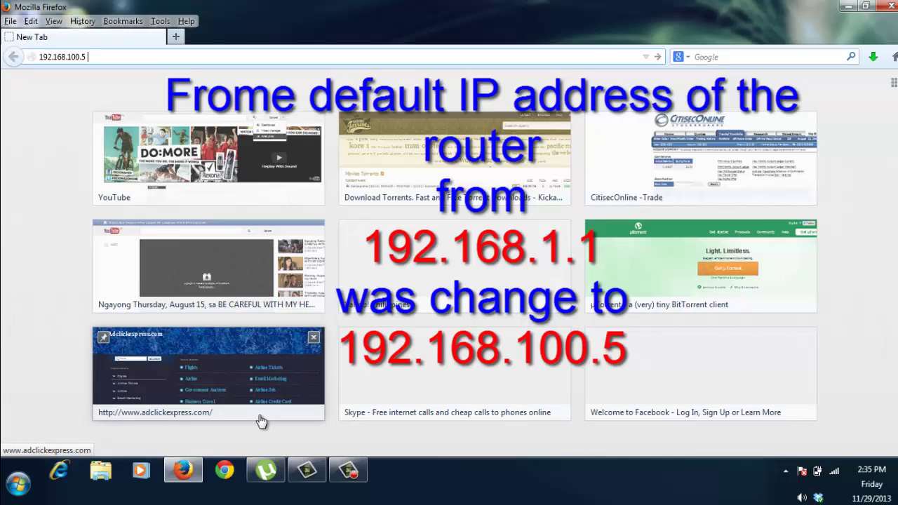
Step: Load 192.168.100.5 and sign in with the router's username and password
{"action": "key", "text": "Return"}
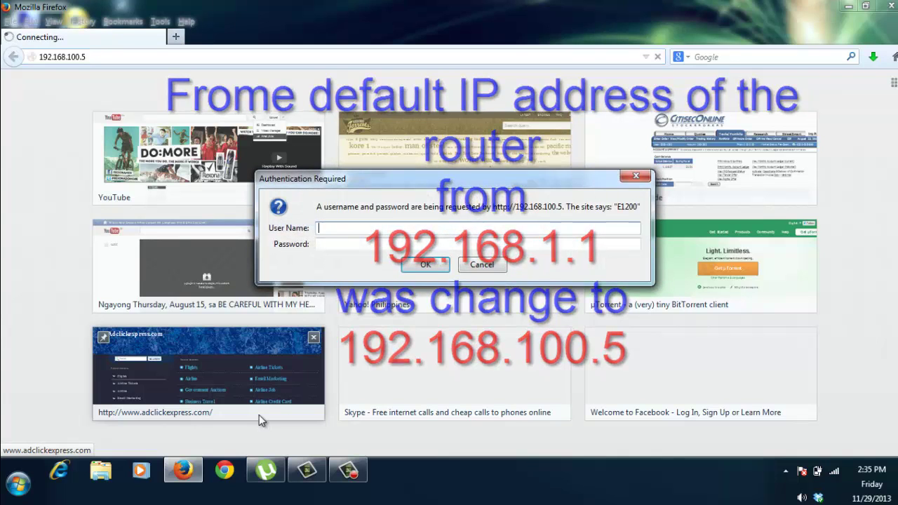
{"action": "type", "text": "admin"}
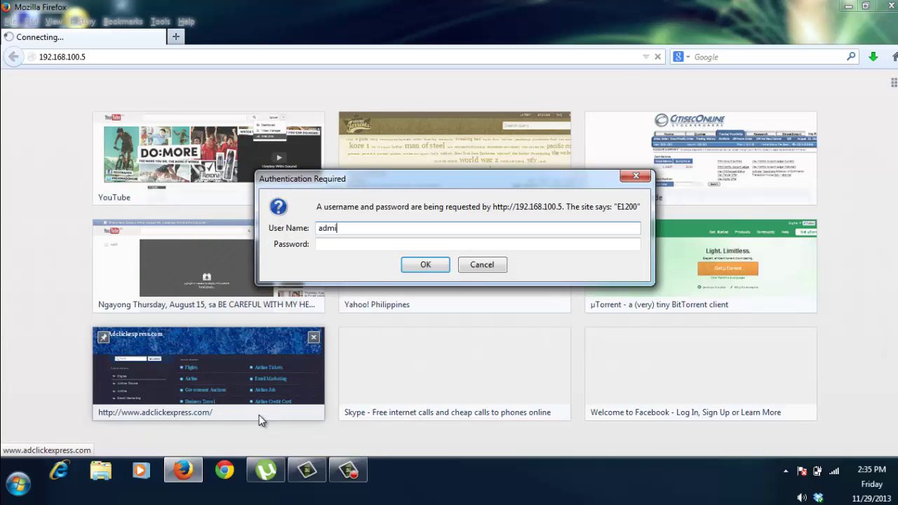
{"action": "key", "text": "Tab"}
{"action": "type", "text": "admin"}
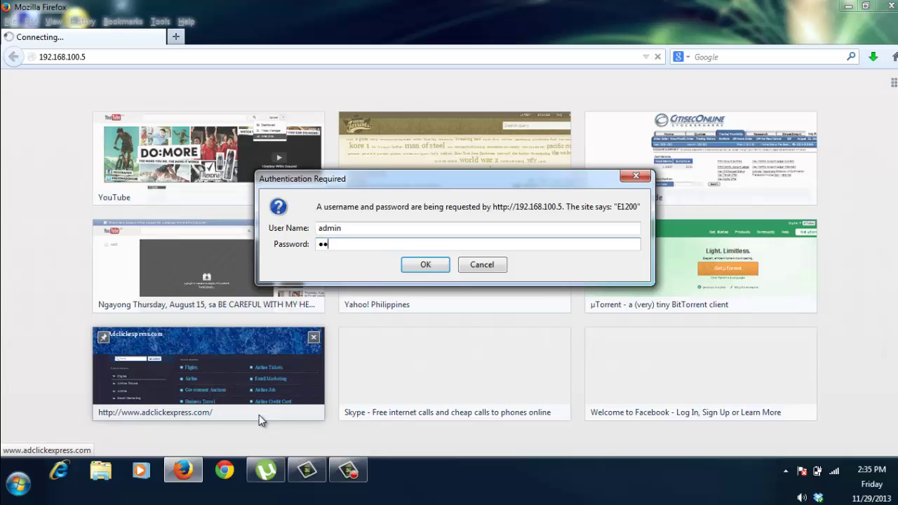
{"action": "key", "text": "Return"}
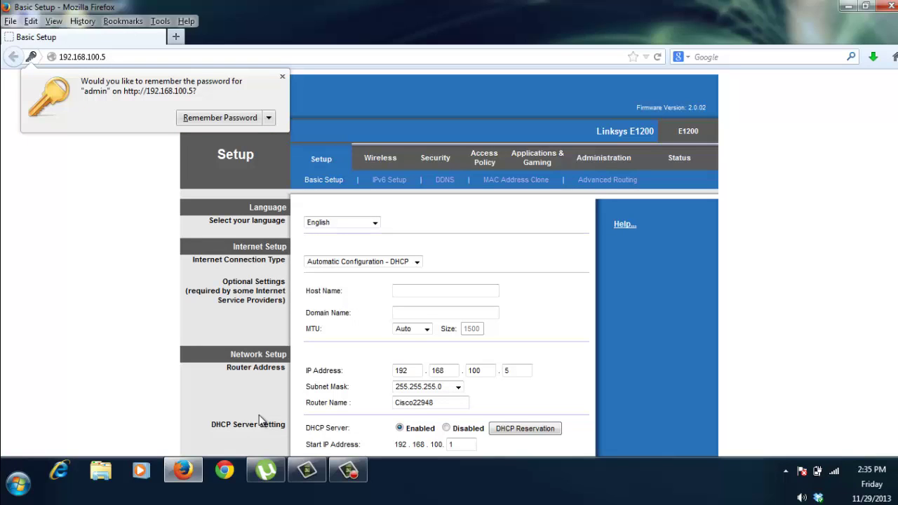
Step: Verify each Router Address octet in Basic Setup reads 192.168.100.5
{"action": "left_click", "coordinate": [397, 371]}
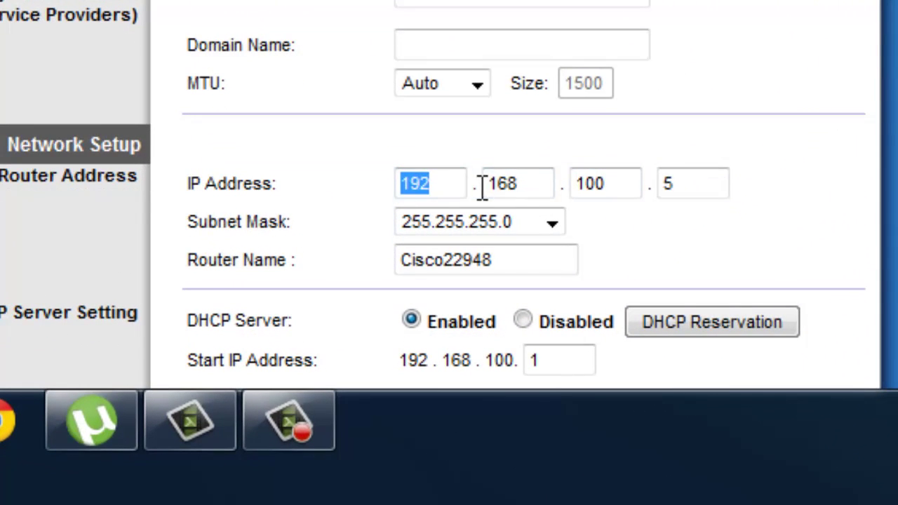
{"action": "left_click_drag", "start_coordinate": [462, 257], "coordinate": [528, 262]}
{"action": "left_click_drag", "start_coordinate": [574, 184], "coordinate": [663, 184]}
{"action": "left_click", "coordinate": [767, 203]}
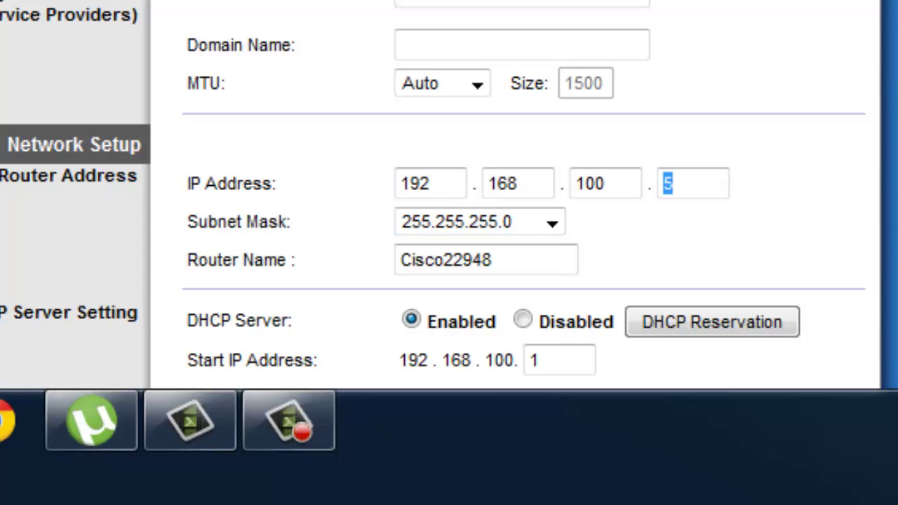
{"action": "type", "text": "5"}
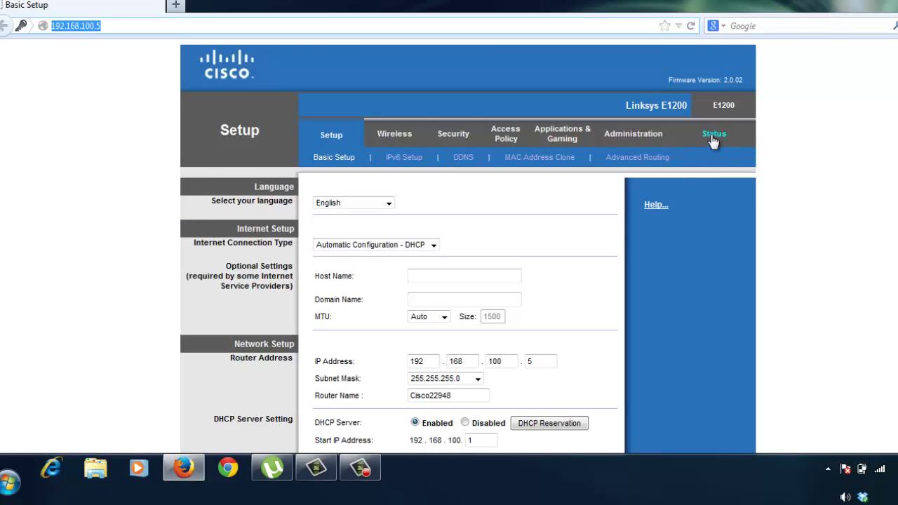
Step: View the Status page's Internet IP 10.10.39.255, highlighting default gateway 10.10.32.1
{"action": "left_click", "coordinate": [714, 137]}
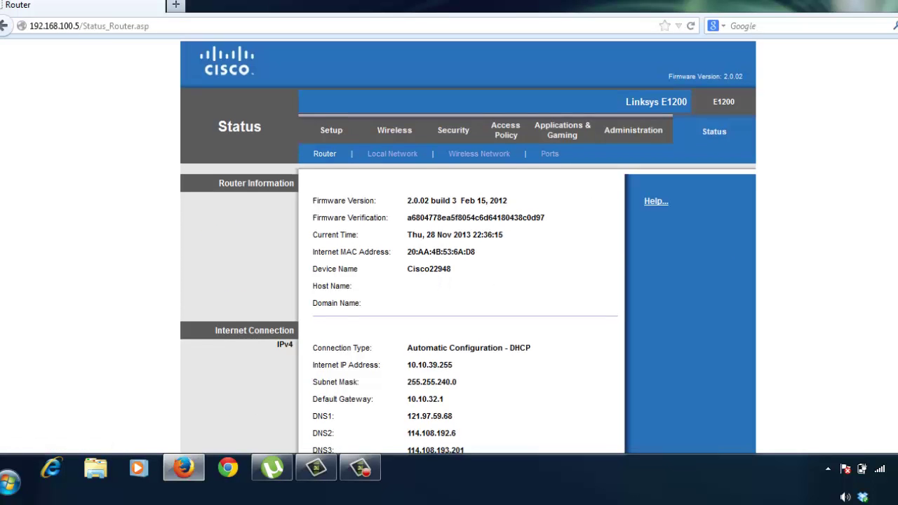
{"action": "scroll", "coordinate": [468, 280], "scroll_direction": "down", "scroll_amount": 2}
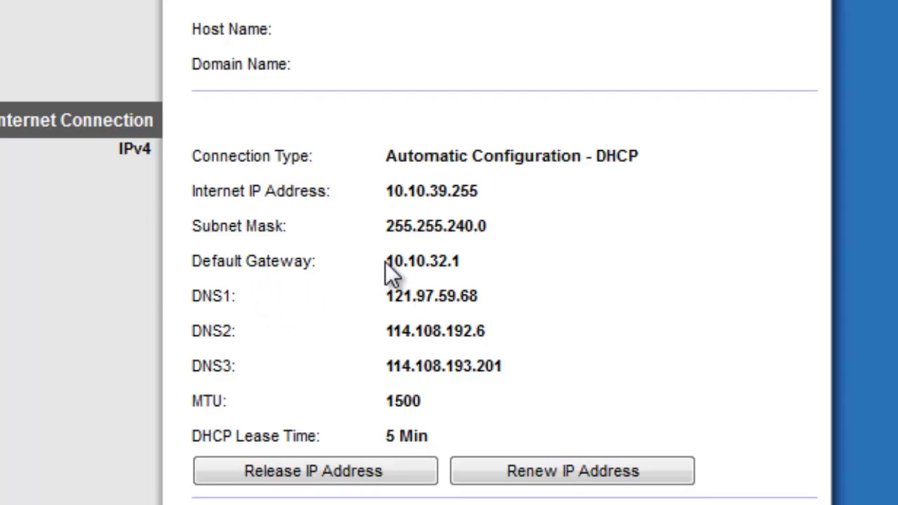
{"action": "left_click_drag", "start_coordinate": [385, 263], "coordinate": [472, 261]}
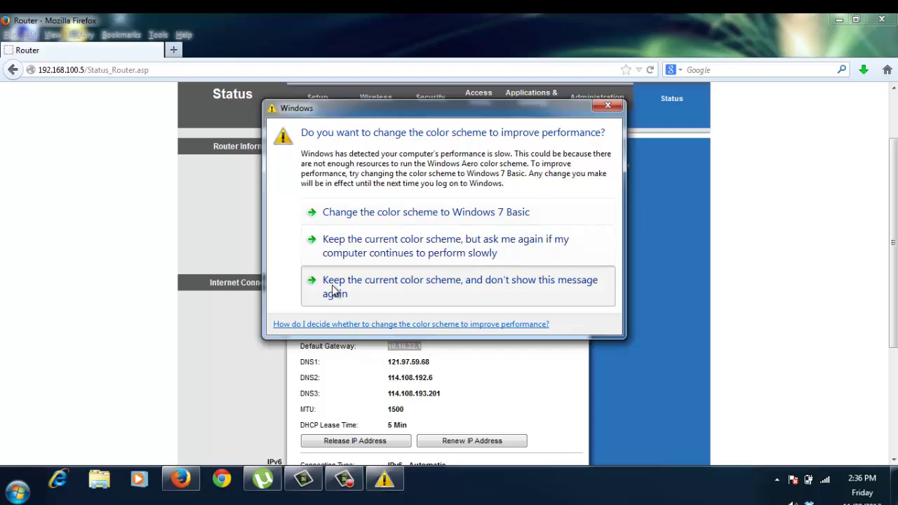
Step: Keep the current Windows colour scheme and suppress the warning so the Status page shows again
{"action": "left_click", "coordinate": [335, 289]}
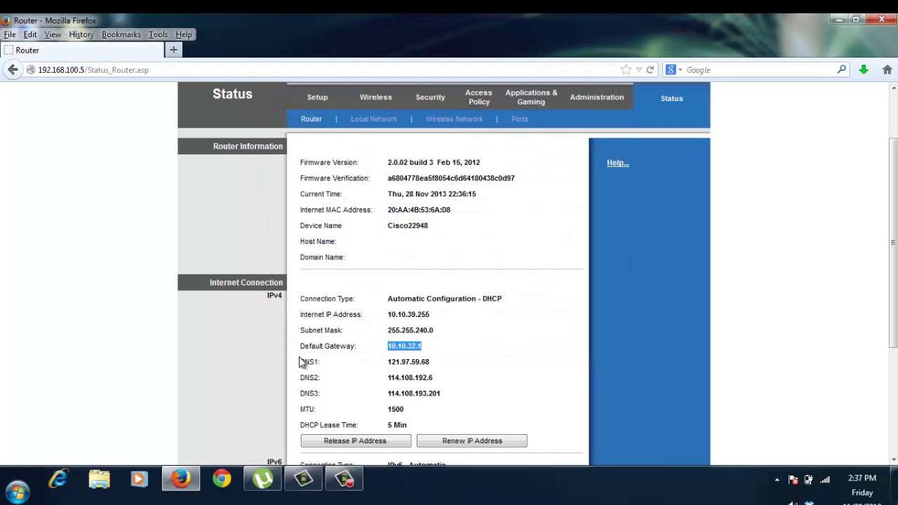